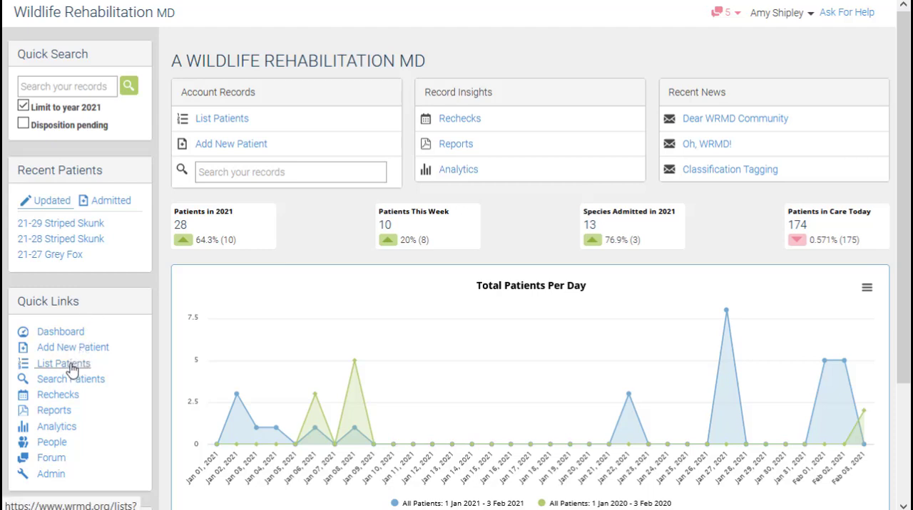
pyautogui.click(72, 368)
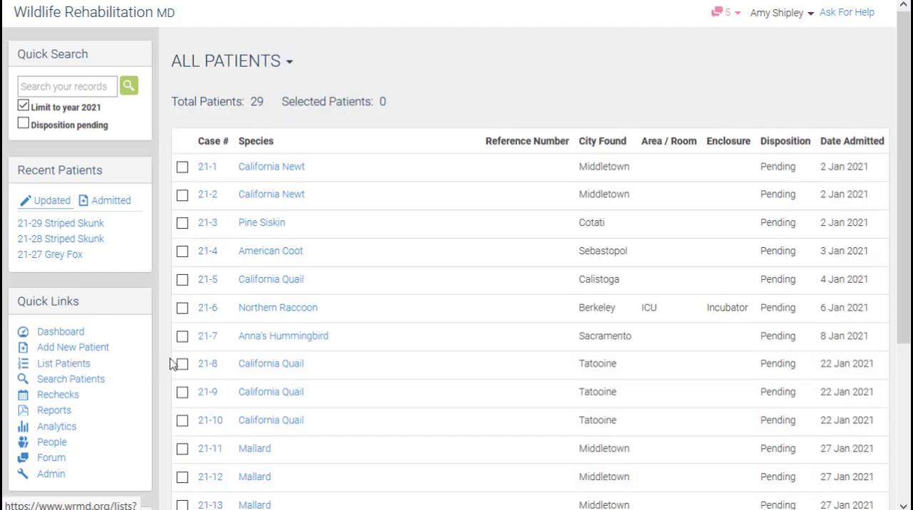
pyautogui.scroll(-2, 166, 371)
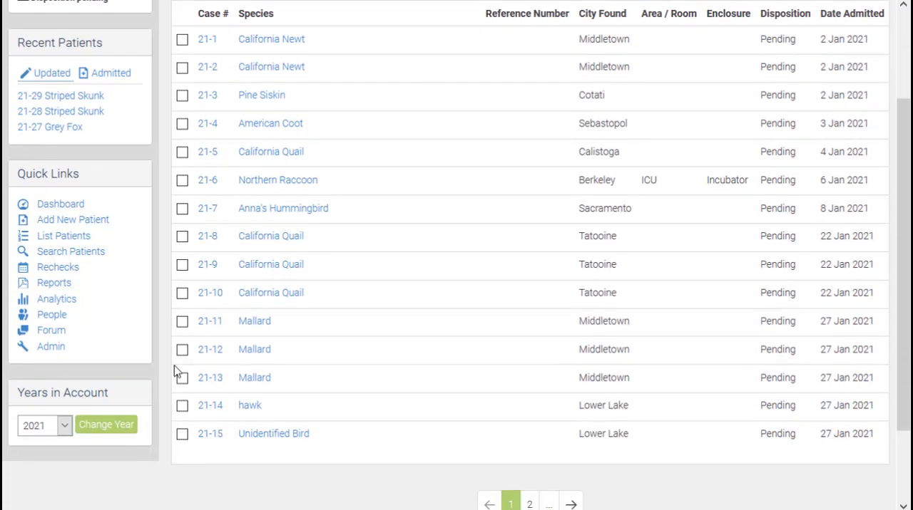
pyautogui.click(182, 322)
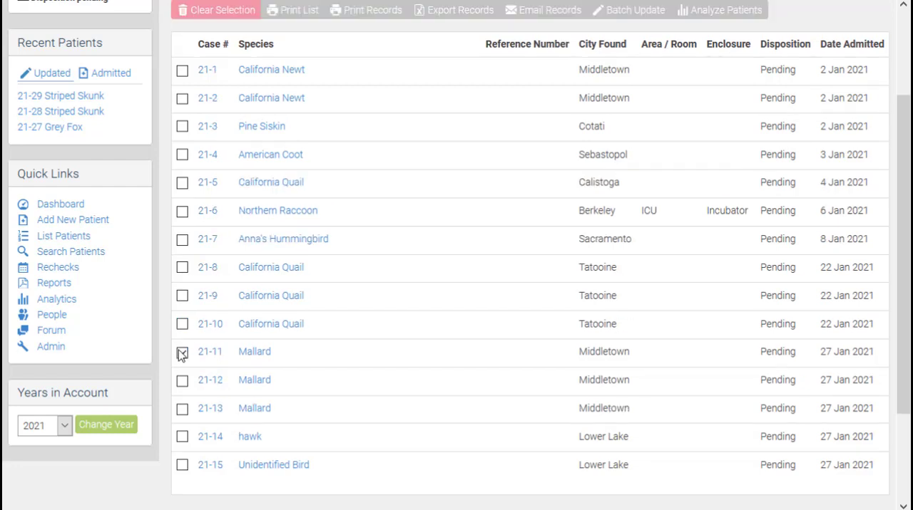
pyautogui.click(181, 380)
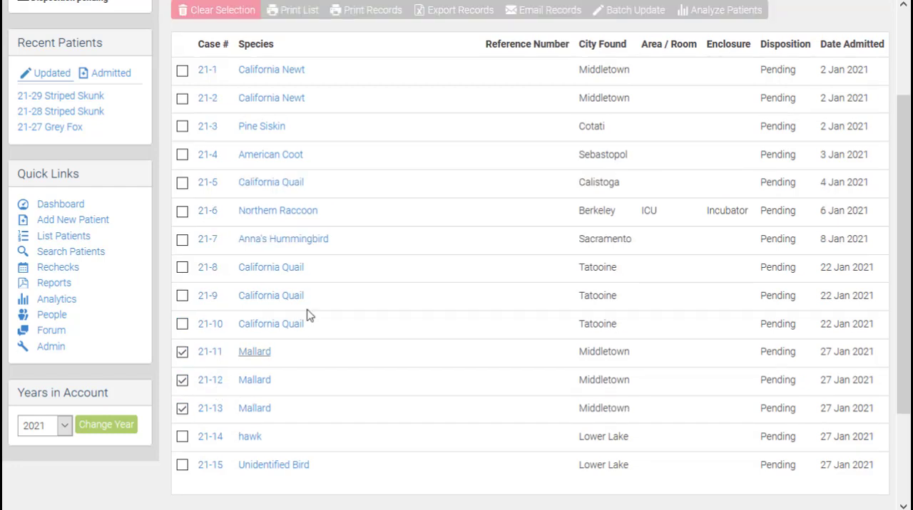
pyautogui.scroll(1, 625, 18)
pyautogui.scroll(1, 630, 45)
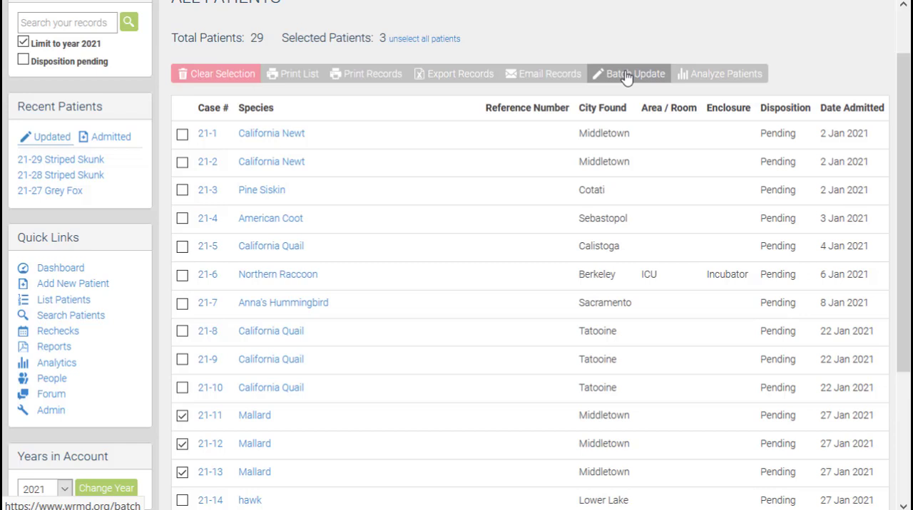
pyautogui.click(215, 74)
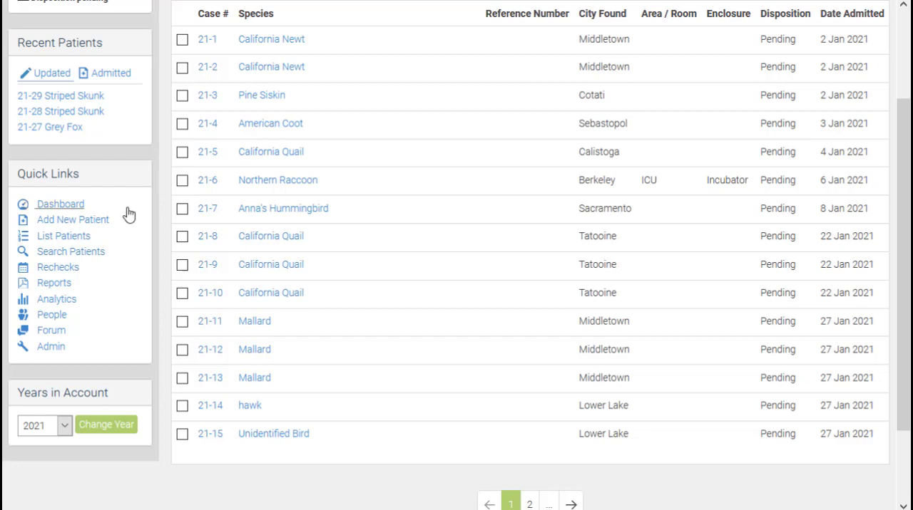
# Step: Search the patient records admitted this year for the common name Mallard
pyautogui.click(85, 254)
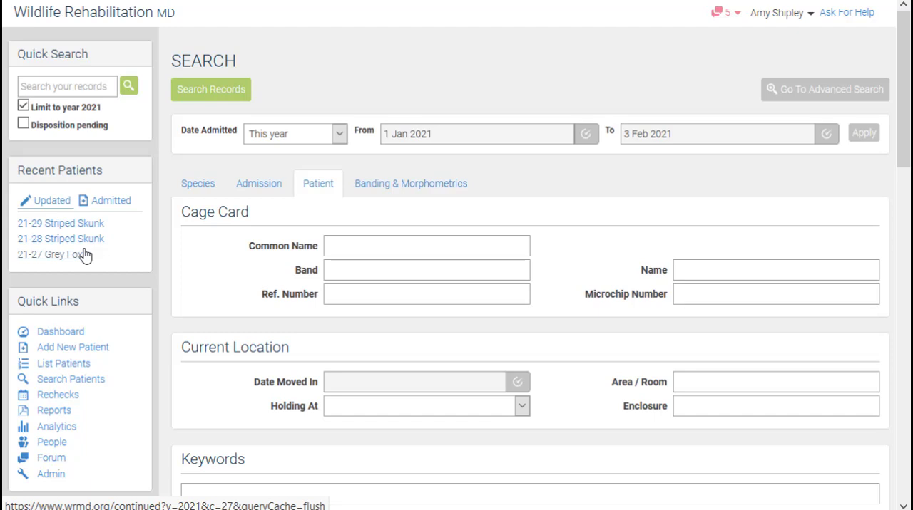
pyautogui.click(359, 244)
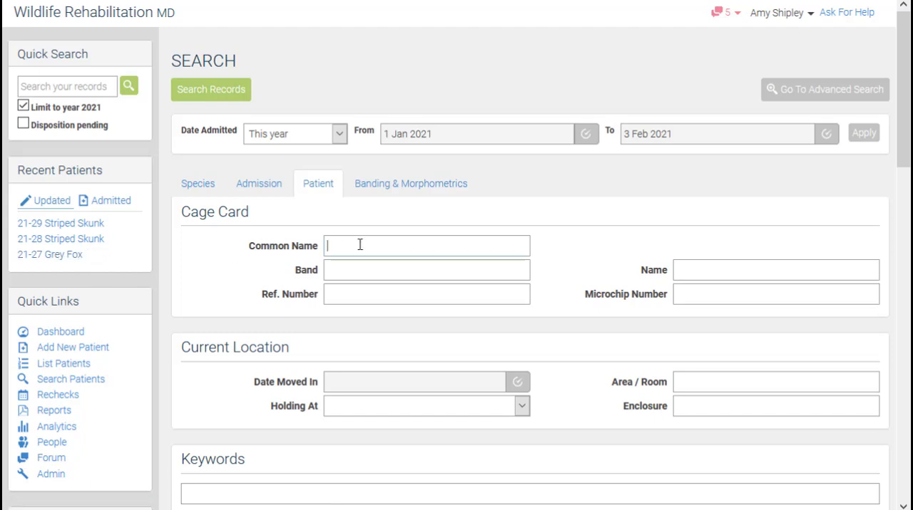
pyautogui.write('mall')
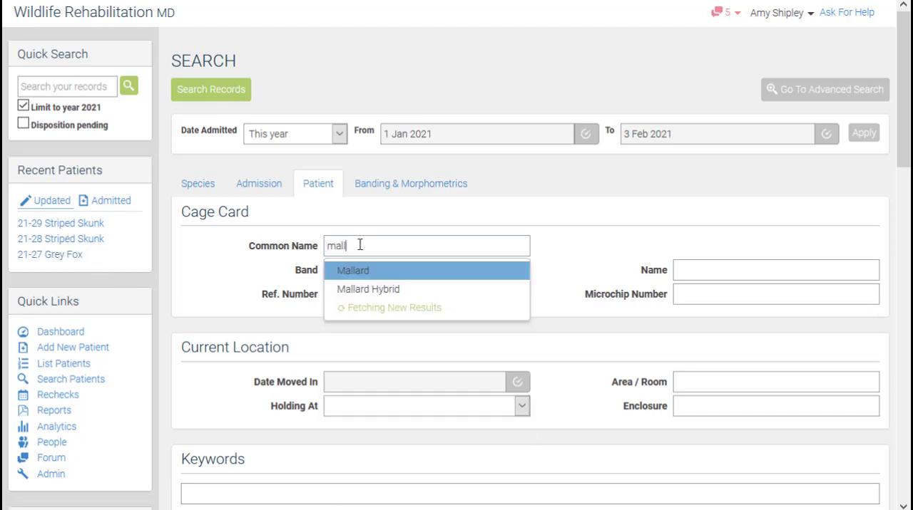
pyautogui.click(349, 270)
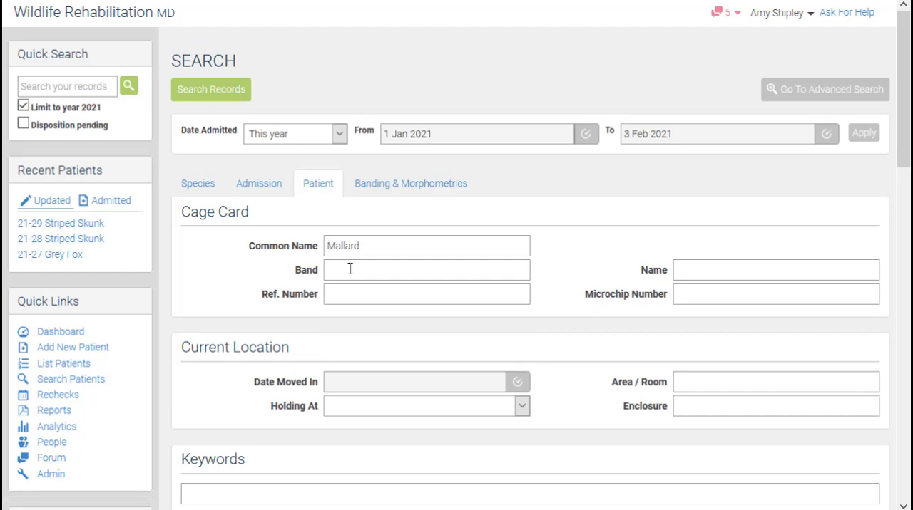
pyautogui.click(211, 91)
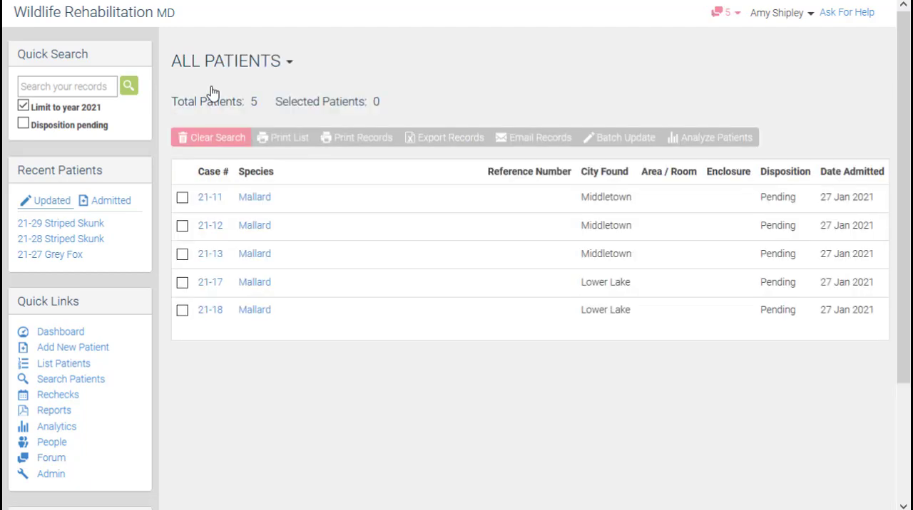
# Step: Select Mallard records 21-11, 21-12, 21-13, 21-17 and 21-18 and open them for a batch update
pyautogui.scroll(-3, 154, 207)
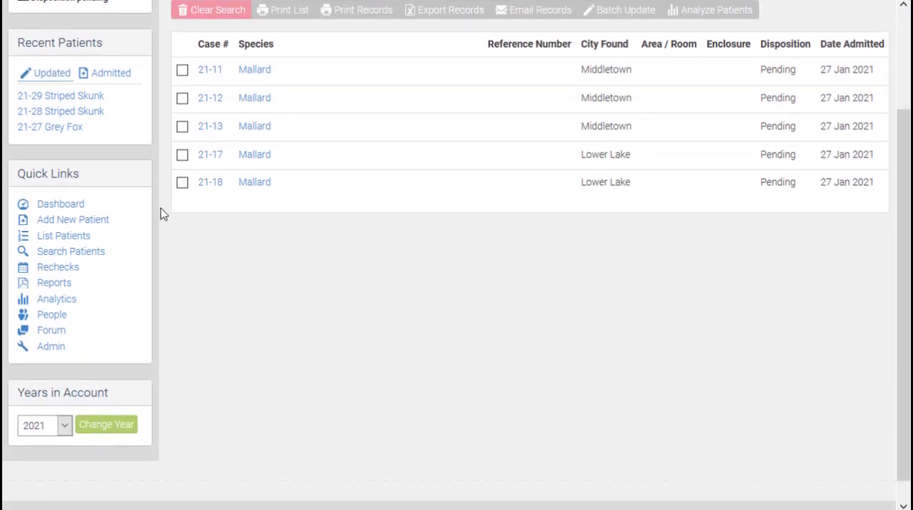
pyautogui.scroll(1, 162, 214)
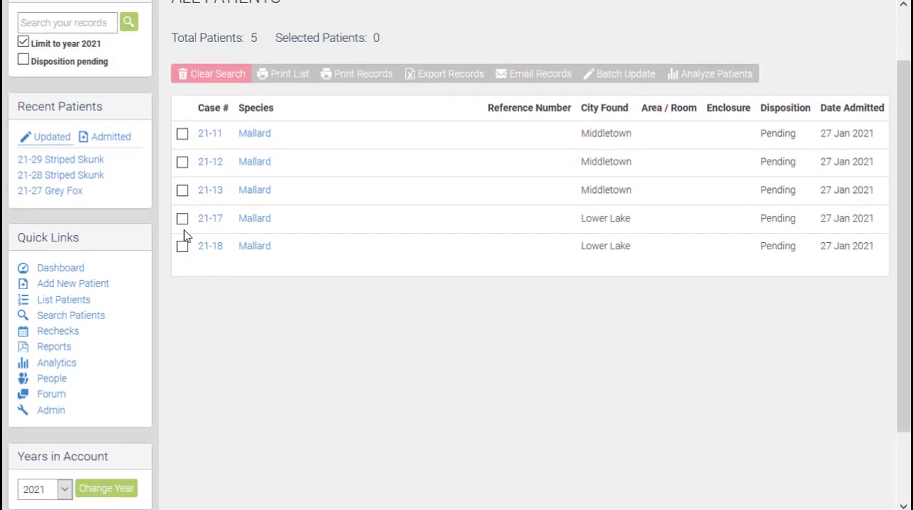
pyautogui.click(182, 134)
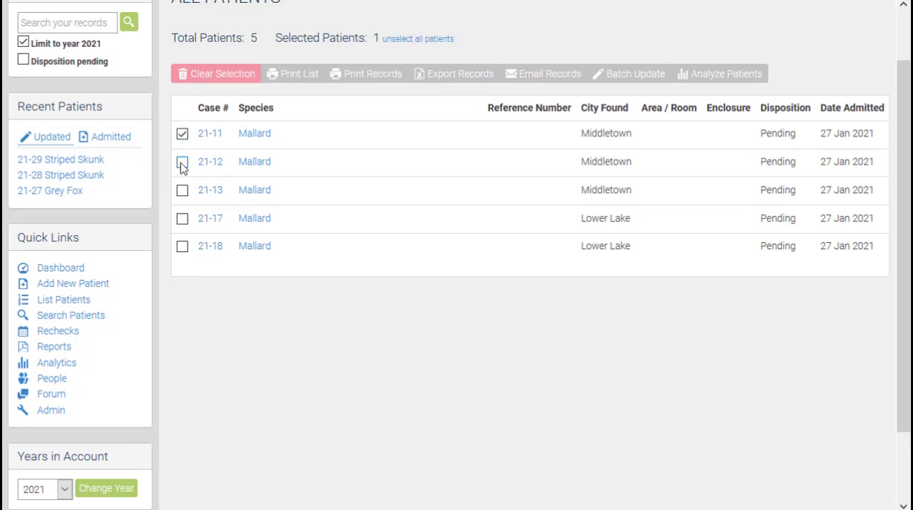
pyautogui.click(182, 163)
pyautogui.click(183, 191)
pyautogui.click(183, 220)
pyautogui.click(182, 247)
pyautogui.click(624, 74)
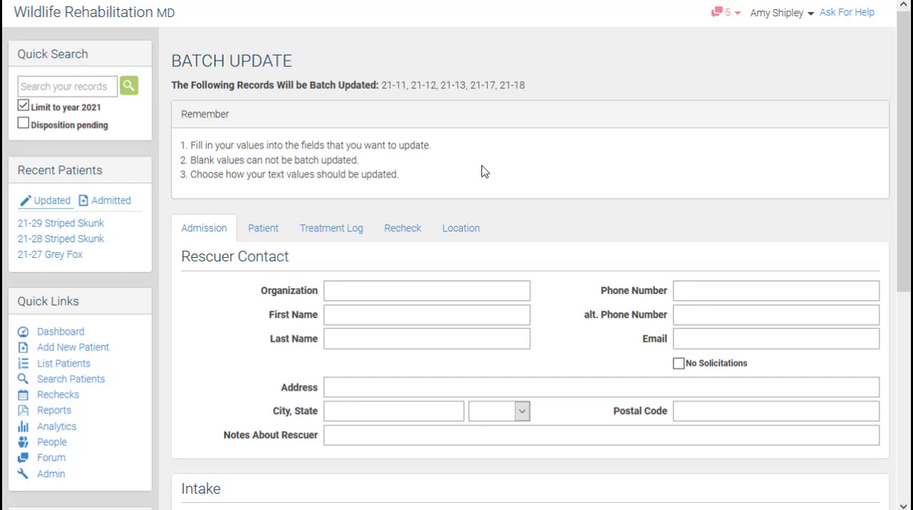
# Step: Schedule a batch recheck for 5 Feb 2021 and assign it to Technician
pyautogui.click(404, 228)
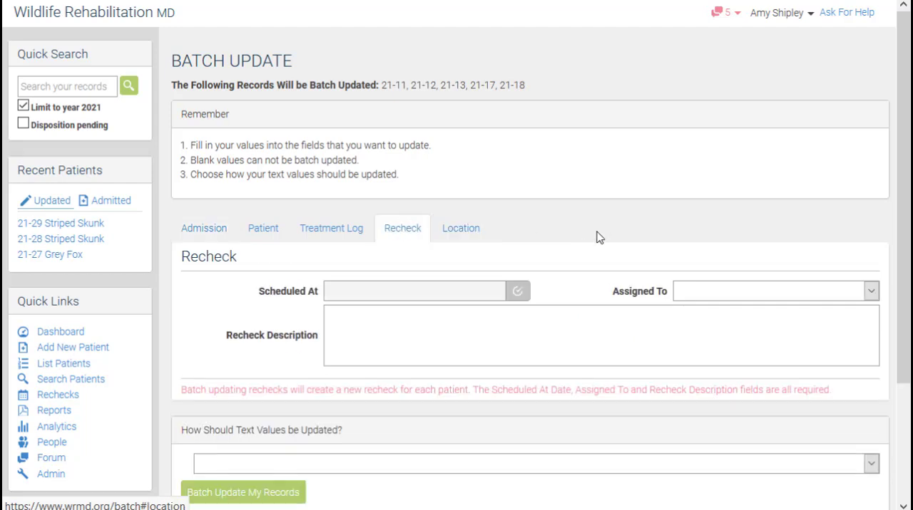
pyautogui.scroll(-2, 591, 223)
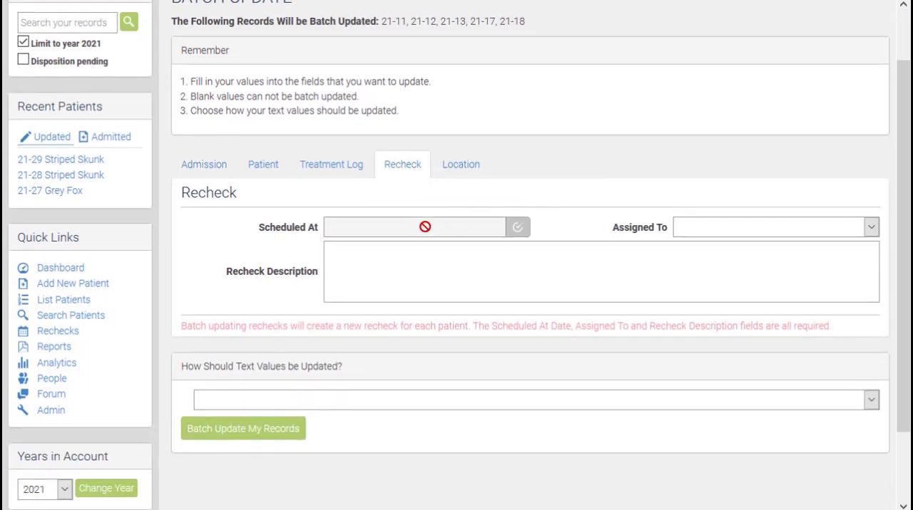
pyautogui.click(425, 227)
pyautogui.click(418, 290)
pyautogui.click(435, 230)
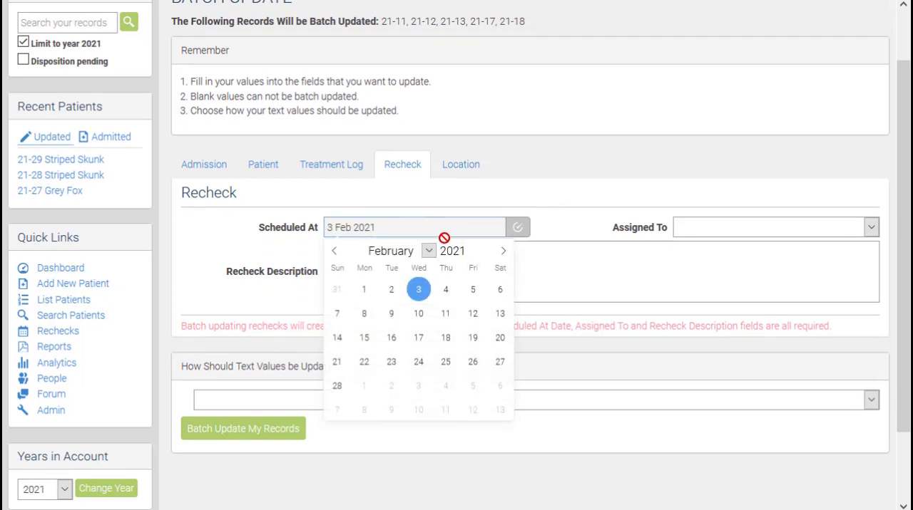
pyautogui.click(474, 291)
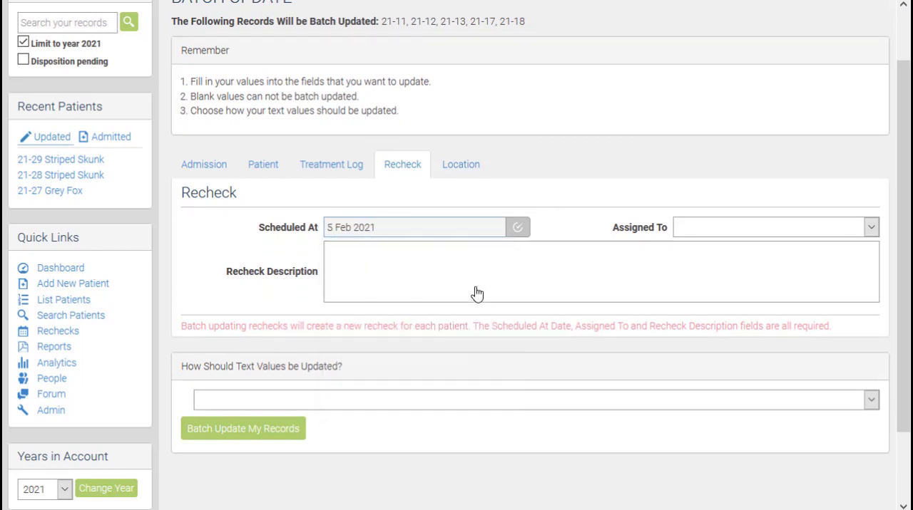
pyautogui.click(754, 230)
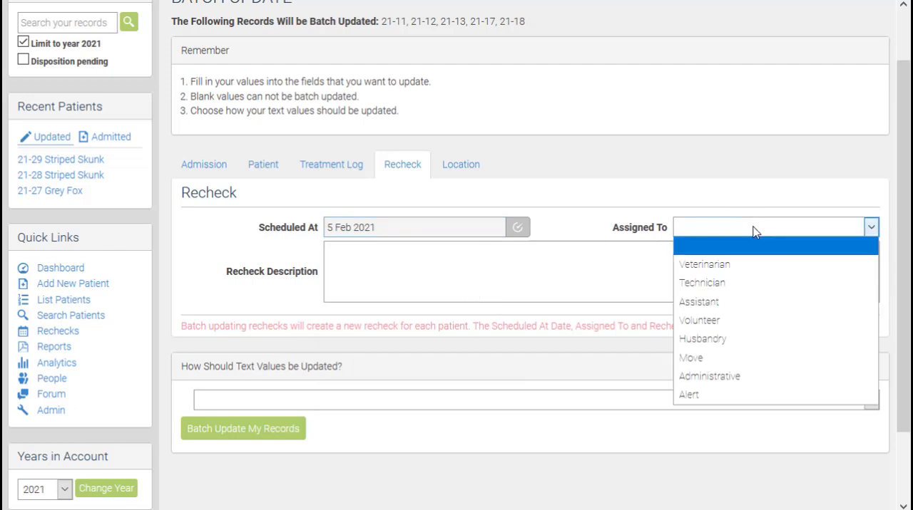
pyautogui.click(723, 286)
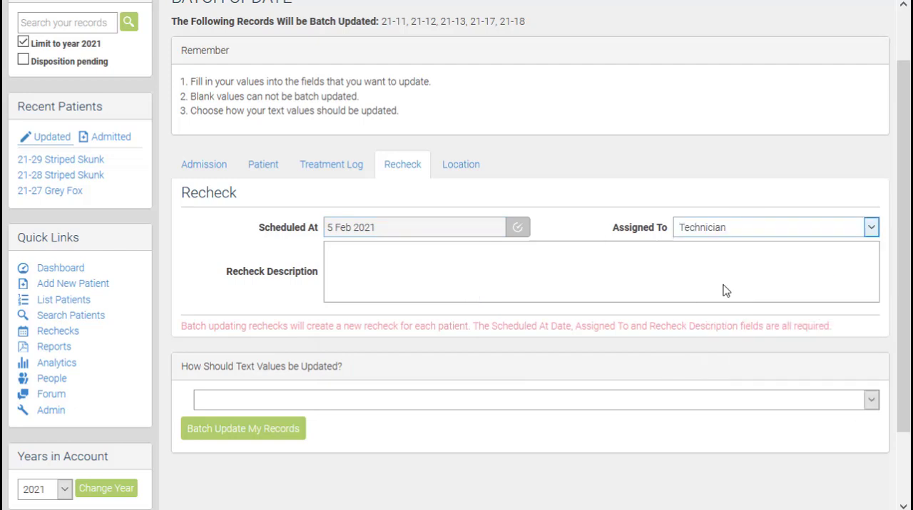
# Step: Enter the recheck description "Check that ducklings are waterproof."
pyautogui.click(372, 259)
pyautogui.write('Check that ducklings a')
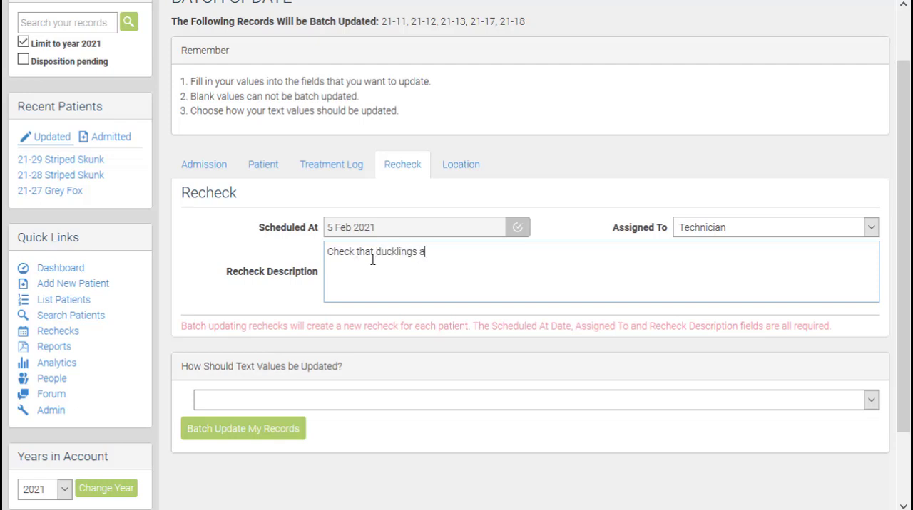
pyautogui.write('re waterproof.')
# Step: Choose to keep existing text values and add new ones by comma separation, and run the batch update
pyautogui.scroll(-2, 427, 258)
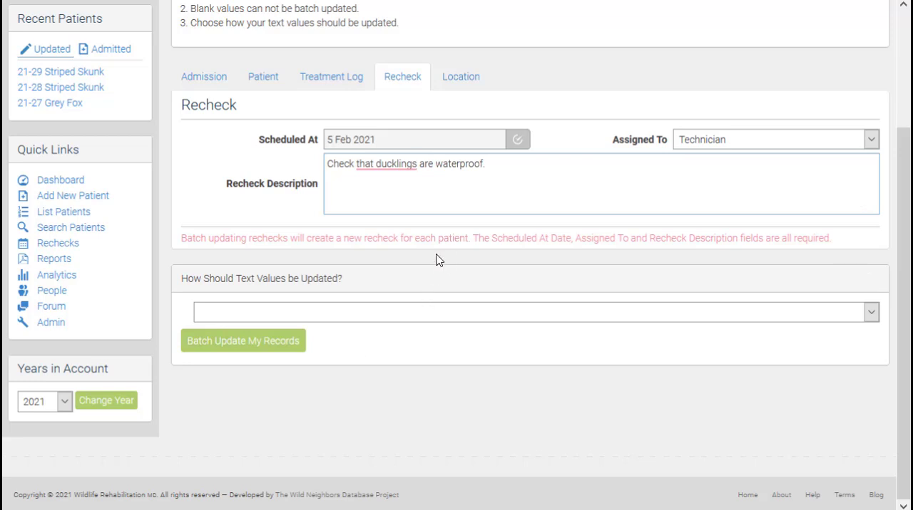
pyautogui.click(386, 317)
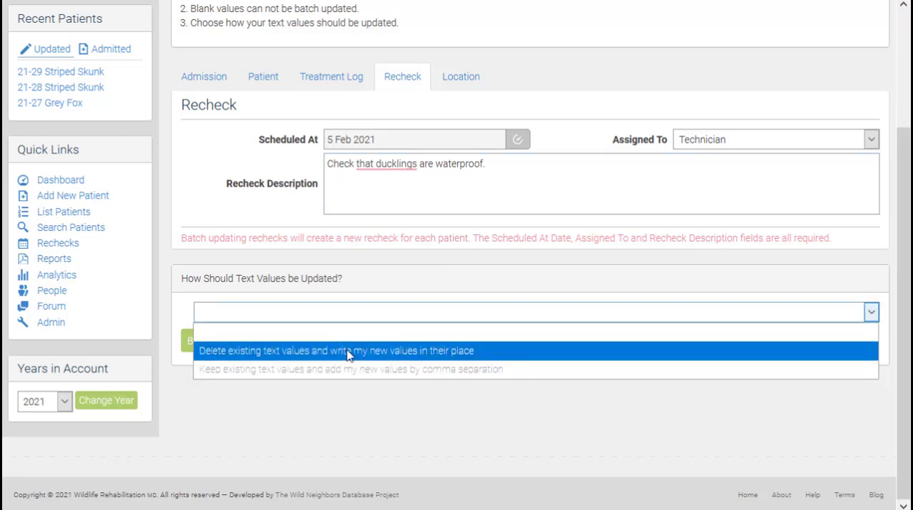
pyautogui.click(448, 374)
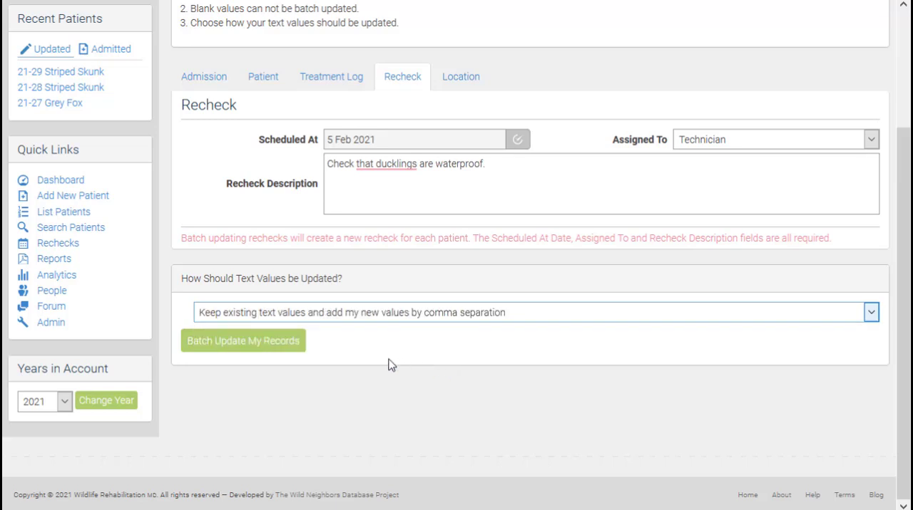
pyautogui.click(240, 344)
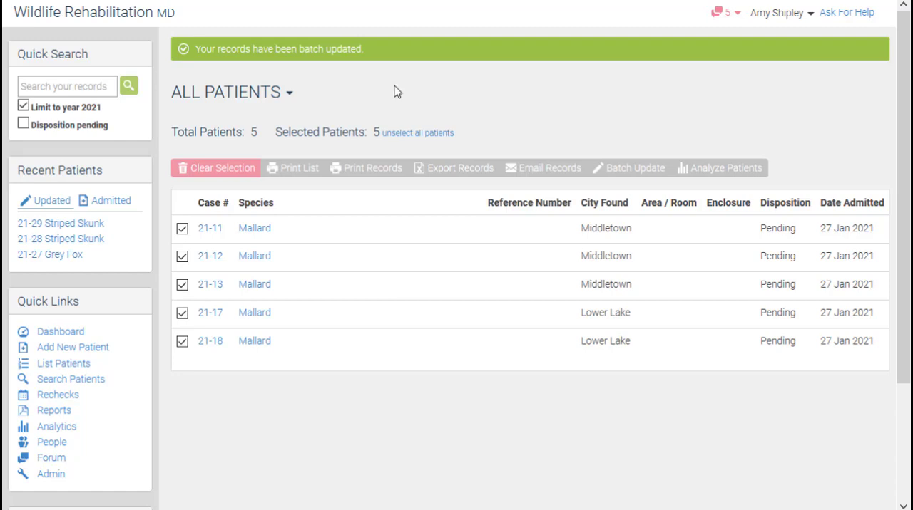
# Step: Open Mallard record 21-11 and check the Rechecks section of its continued care
pyautogui.click(207, 228)
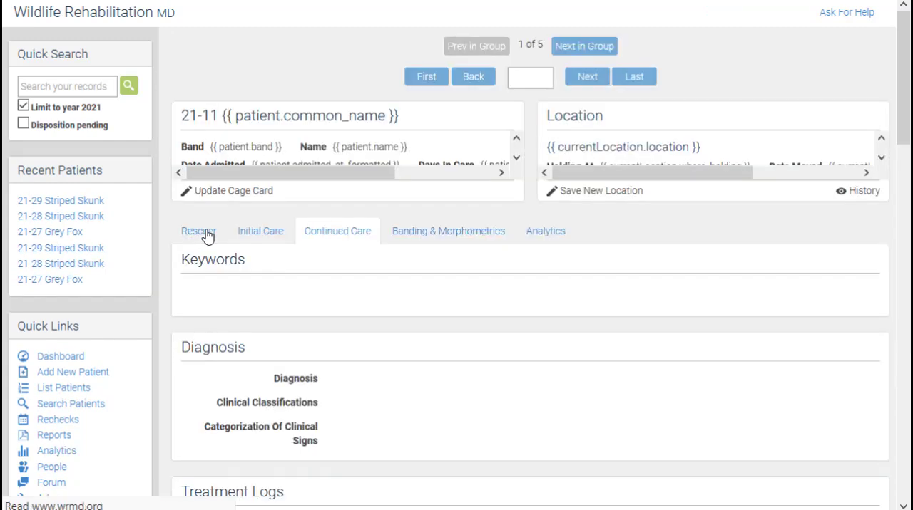
pyautogui.scroll(-5, 240, 276)
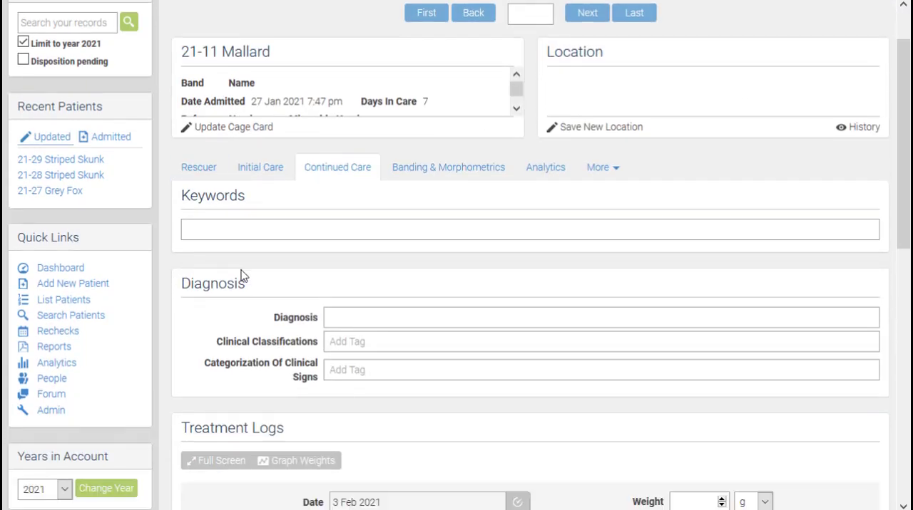
pyautogui.scroll(-5, 242, 276)
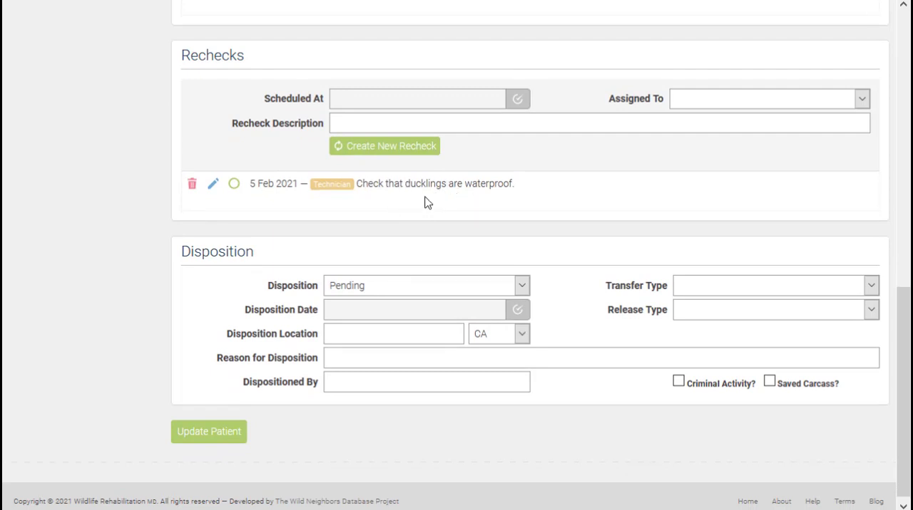
pyautogui.scroll(5, 537, 222)
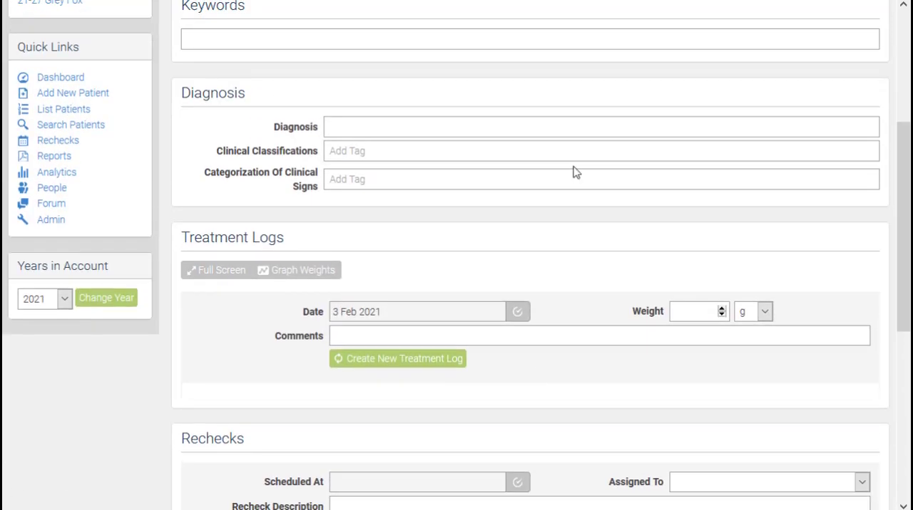
pyautogui.scroll(4, 576, 172)
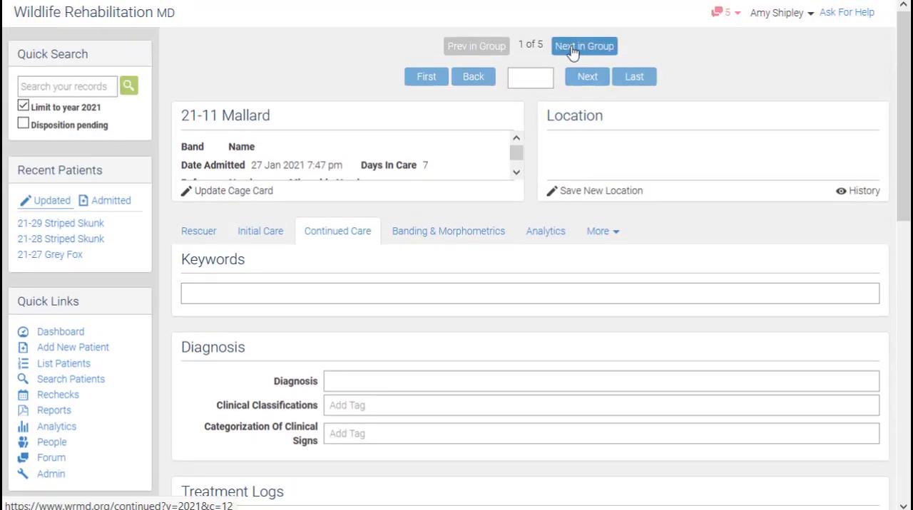
# Step: Go to the next Mallard record in the group, 21-12, and check its Rechecks section
pyautogui.click(572, 46)
pyautogui.scroll(-1, 383, 255)
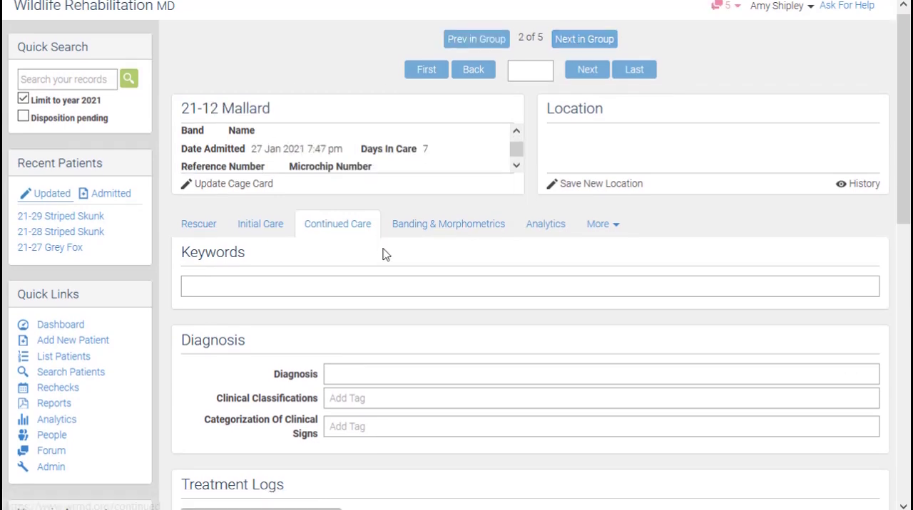
pyautogui.scroll(-5, 382, 255)
pyautogui.scroll(-1, 406, 414)
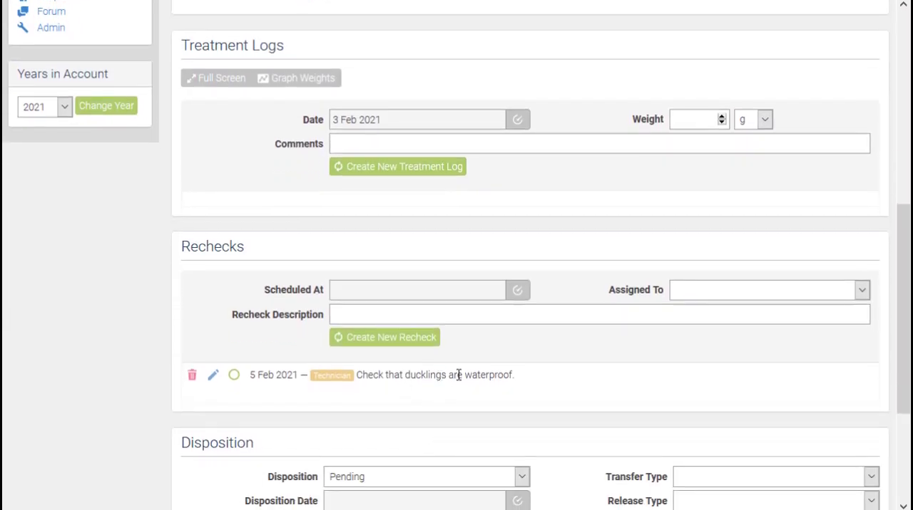
pyautogui.scroll(4, 501, 364)
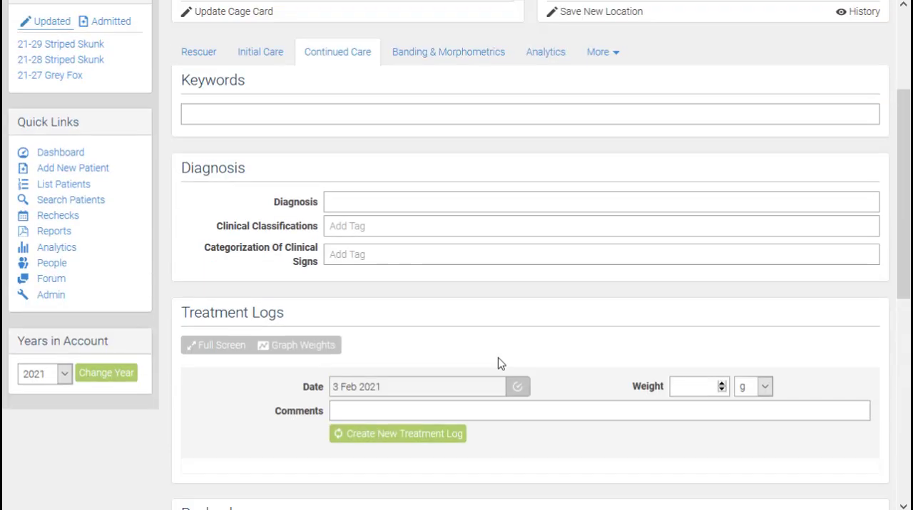
pyautogui.scroll(3, 500, 364)
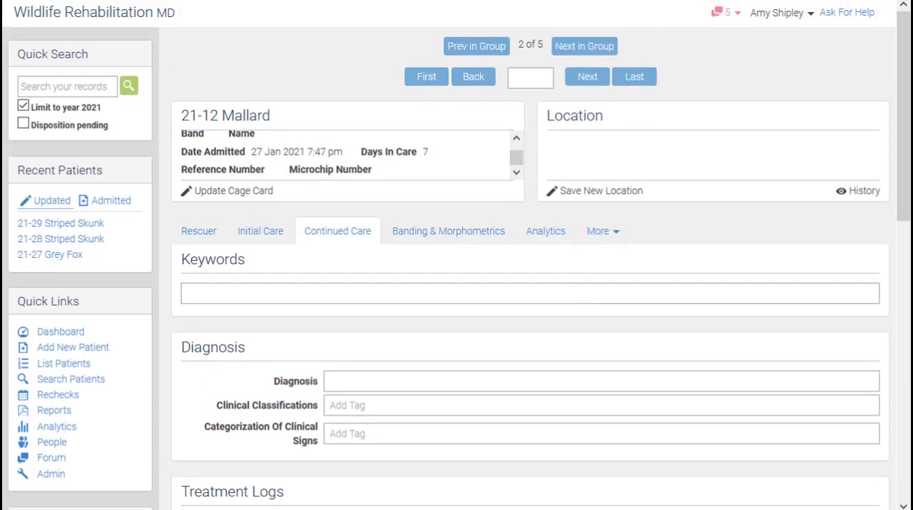
# Step: Go to the third Mallard record in the group, 21-13, and check its Rechecks section
pyautogui.click(585, 49)
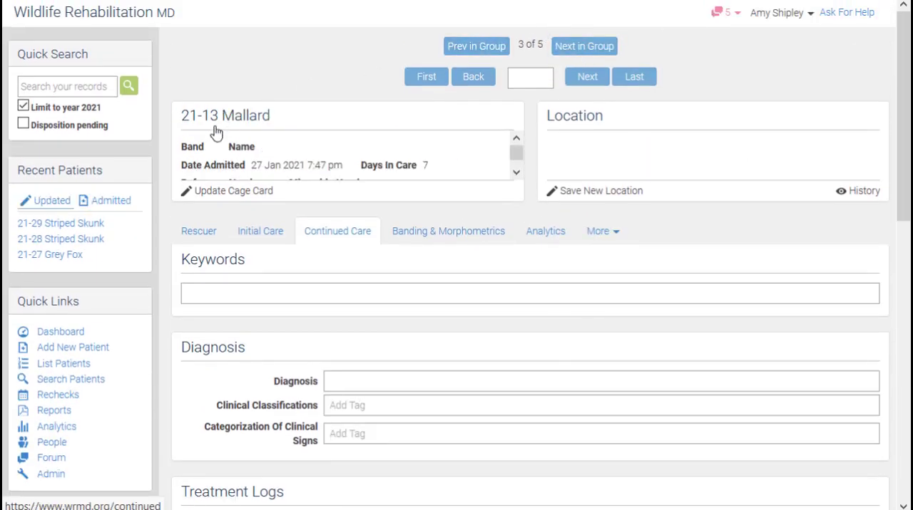
pyautogui.scroll(-9, 363, 318)
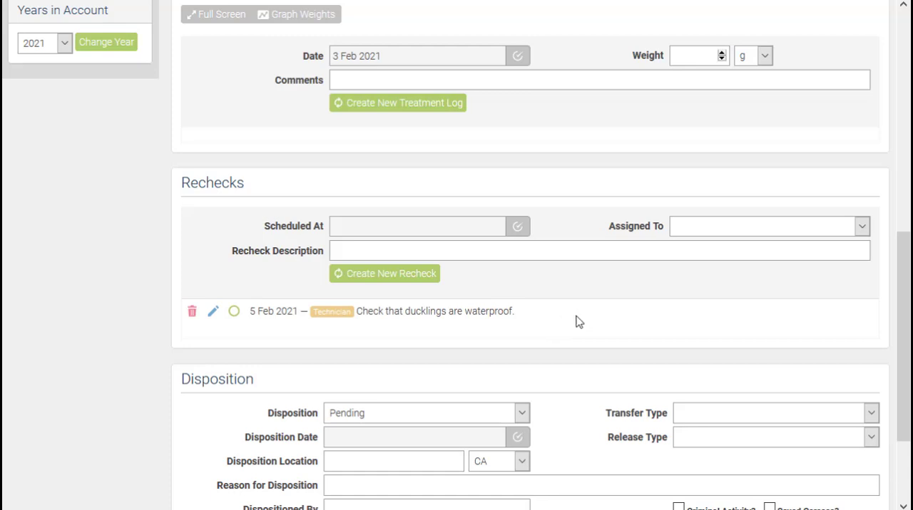
pyautogui.scroll(6, 575, 319)
pyautogui.scroll(2, 575, 306)
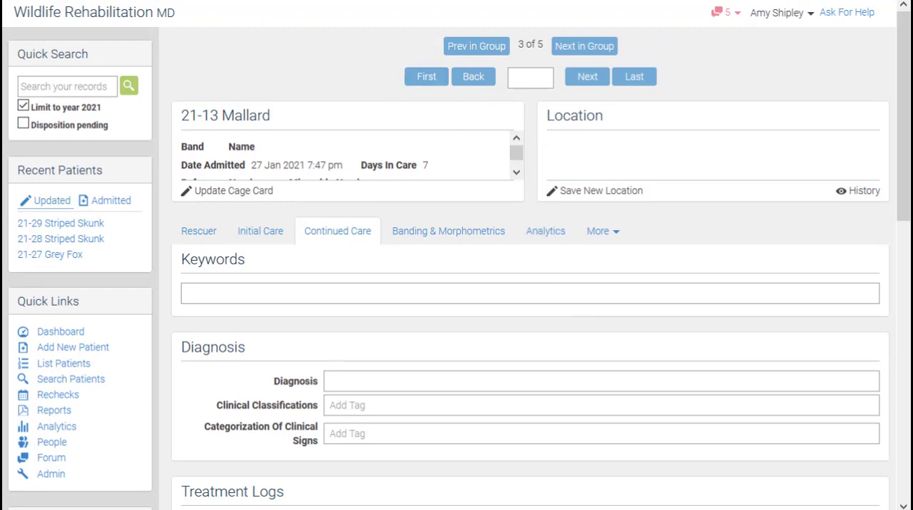
# Step: Return to the list of batch-updated Mallard patients and clear the patient selection
pyautogui.hotkey('alt', 'Left')
pyautogui.hotkey('alt', 'Left')
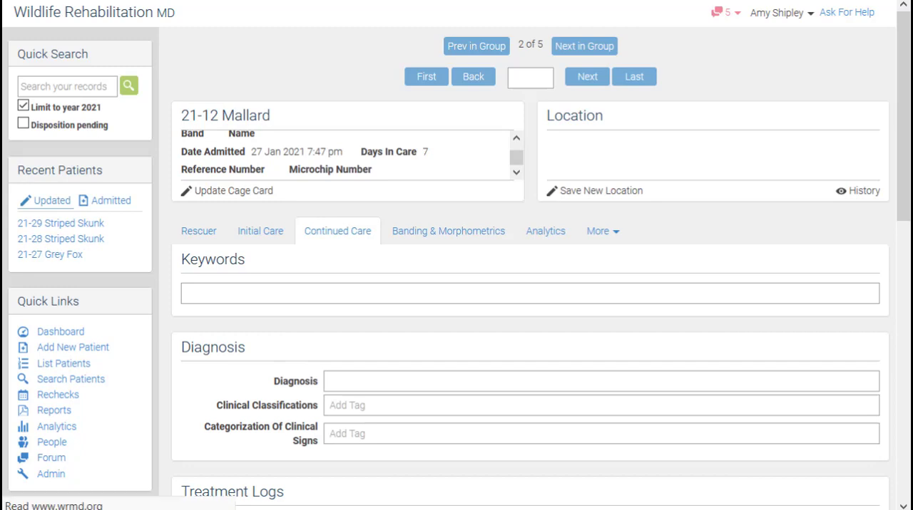
pyautogui.hotkey('alt', 'Left')
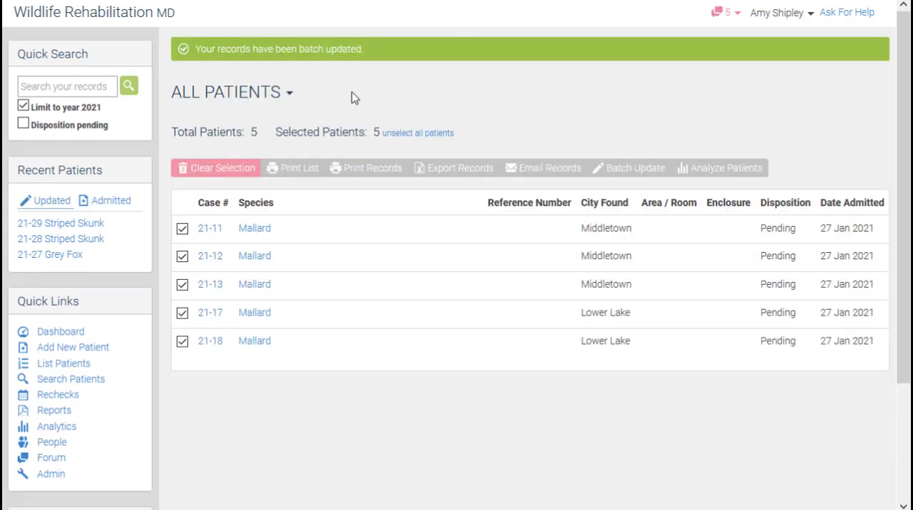
pyautogui.click(210, 169)
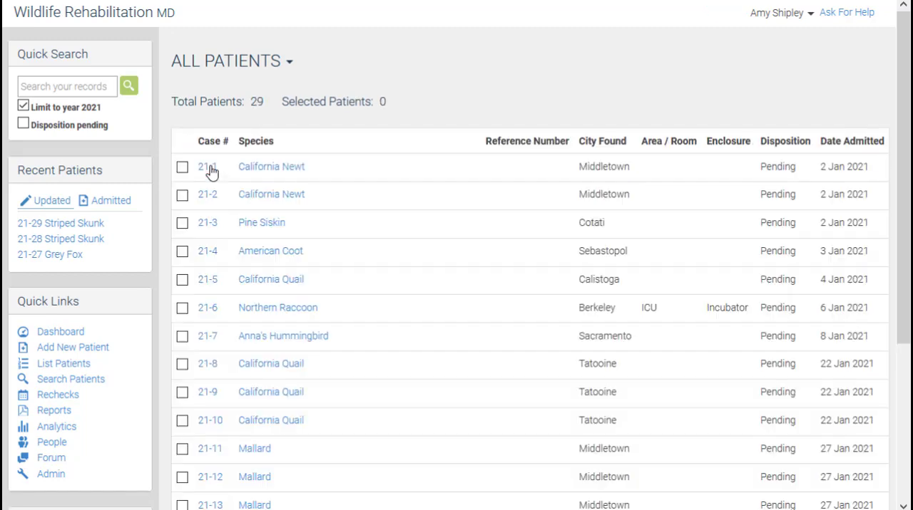